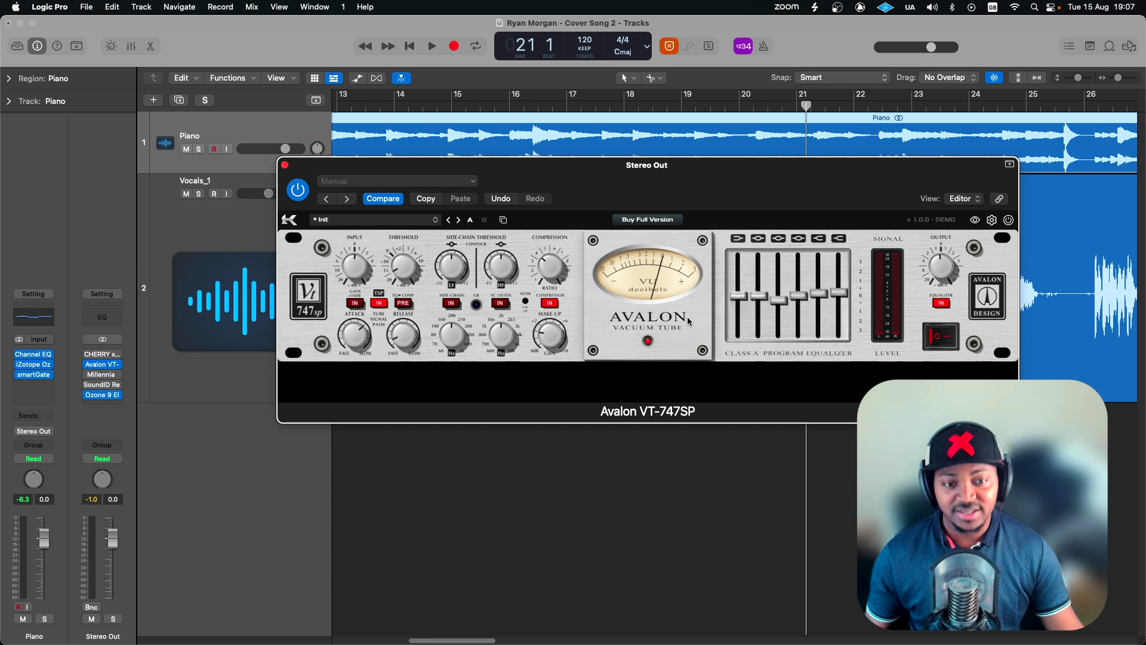
Step: Nudge the Avalon VT-747SP window slightly down and to the left
left_click_drag(733, 198, 727, 213)
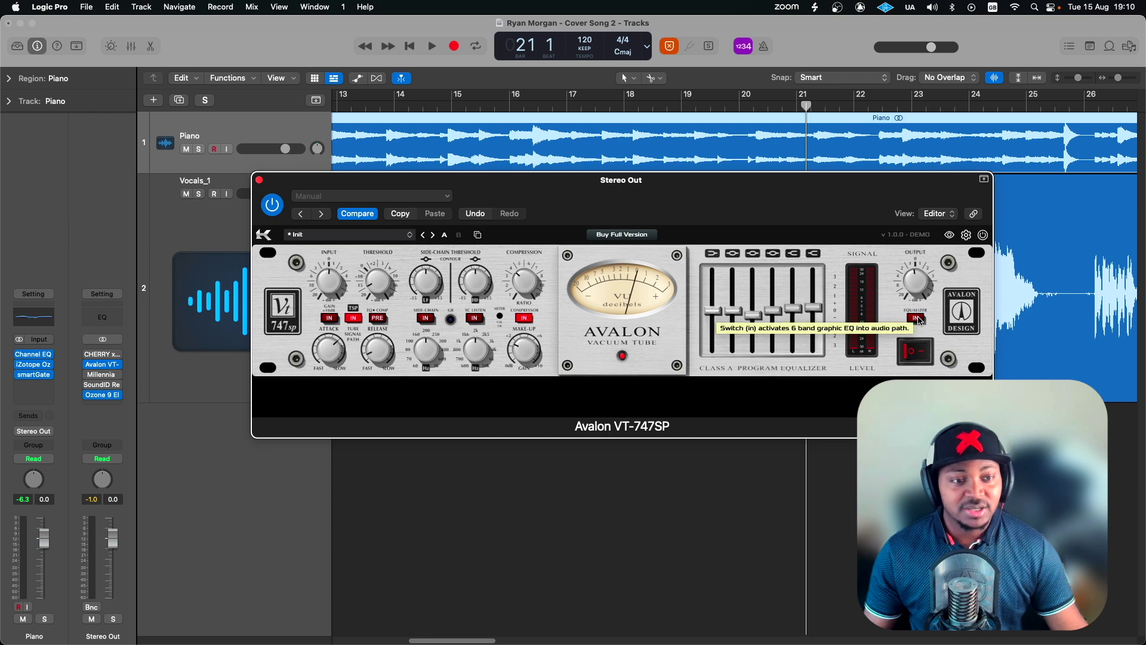
Step: Turn the Avalon's red power switch off and back on
left_click(910, 356)
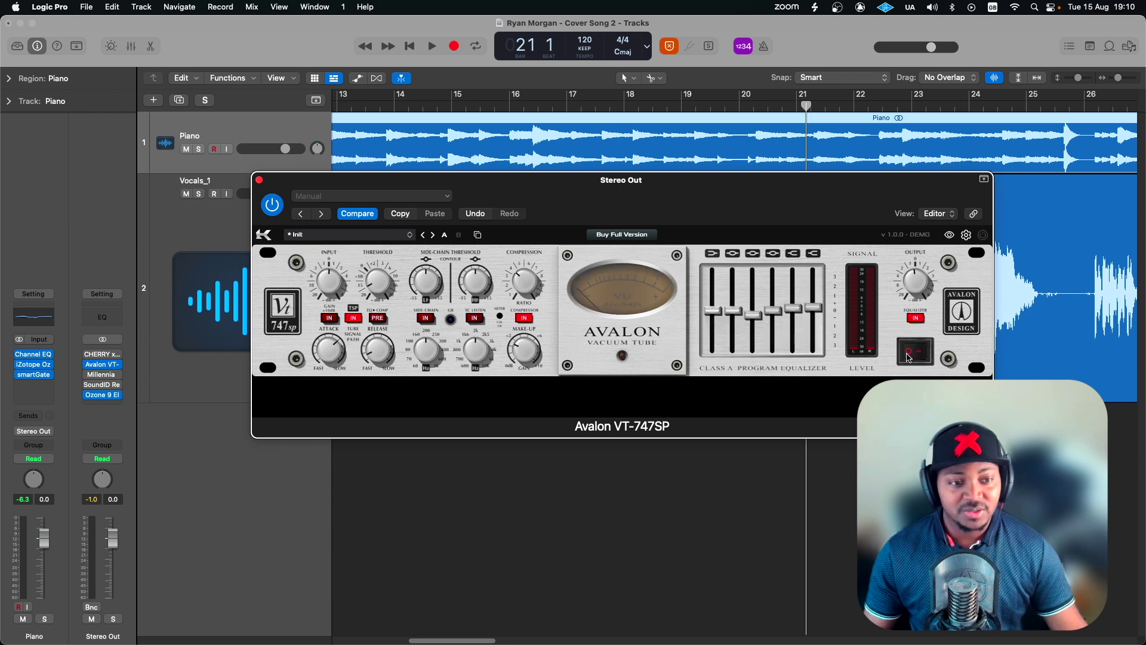
left_click(913, 360)
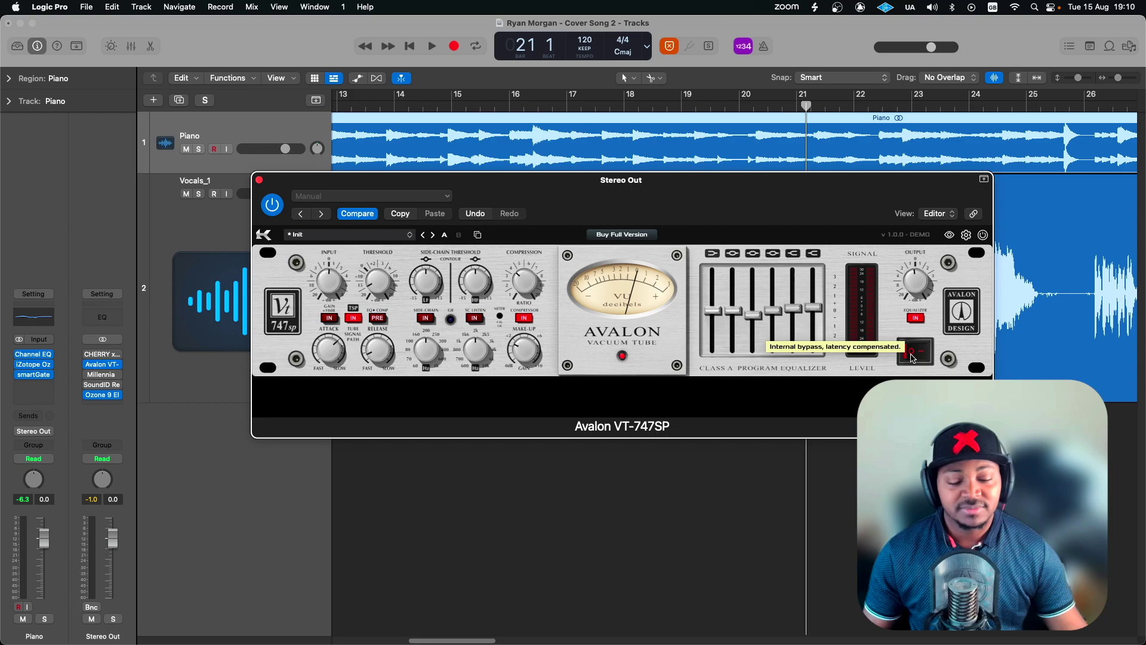
Step: Start playback and bypass then re-enable the Avalon three times against the dry mix
key("space")
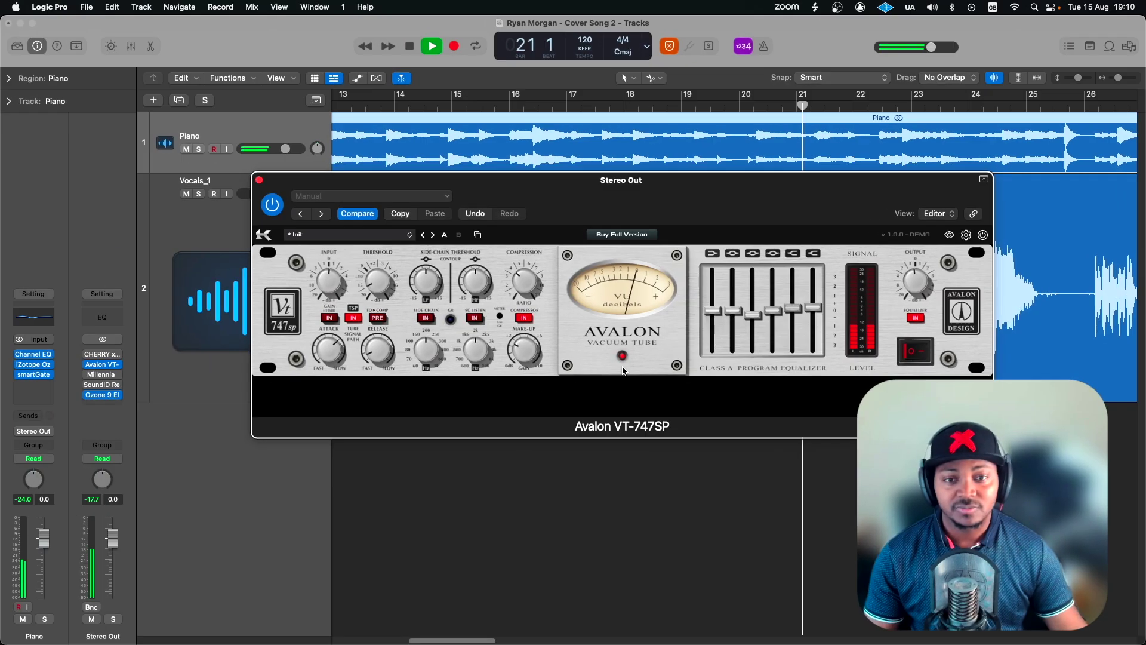
left_click_drag(495, 262, 482, 268)
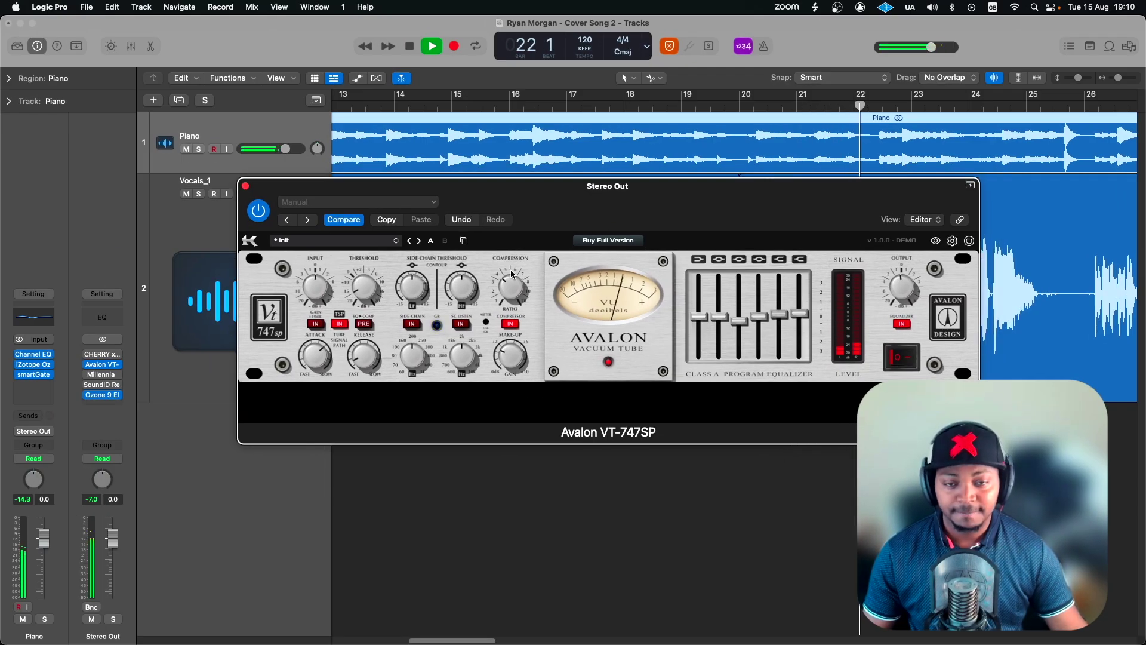
left_click(258, 212)
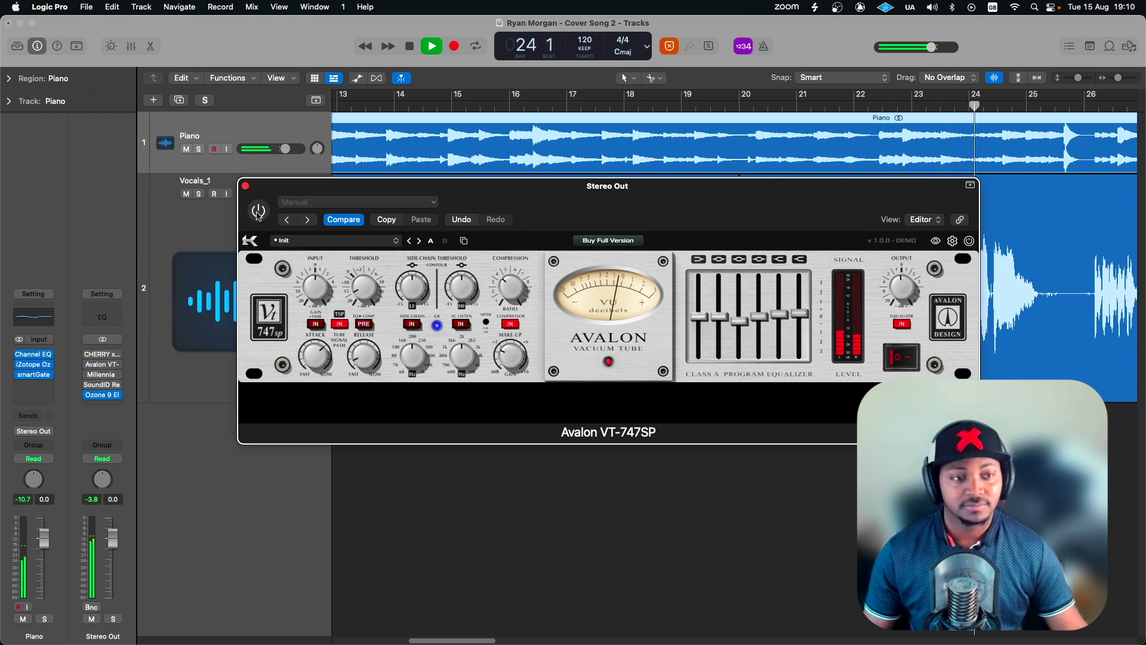
left_click(258, 213)
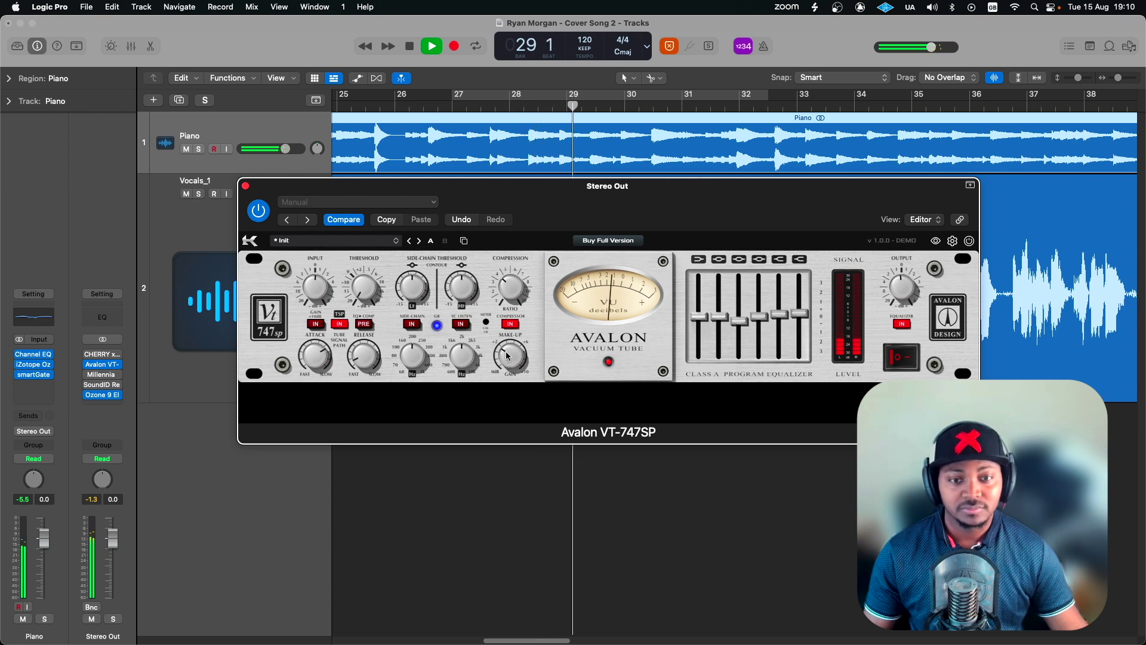
left_click(256, 212)
left_click(257, 212)
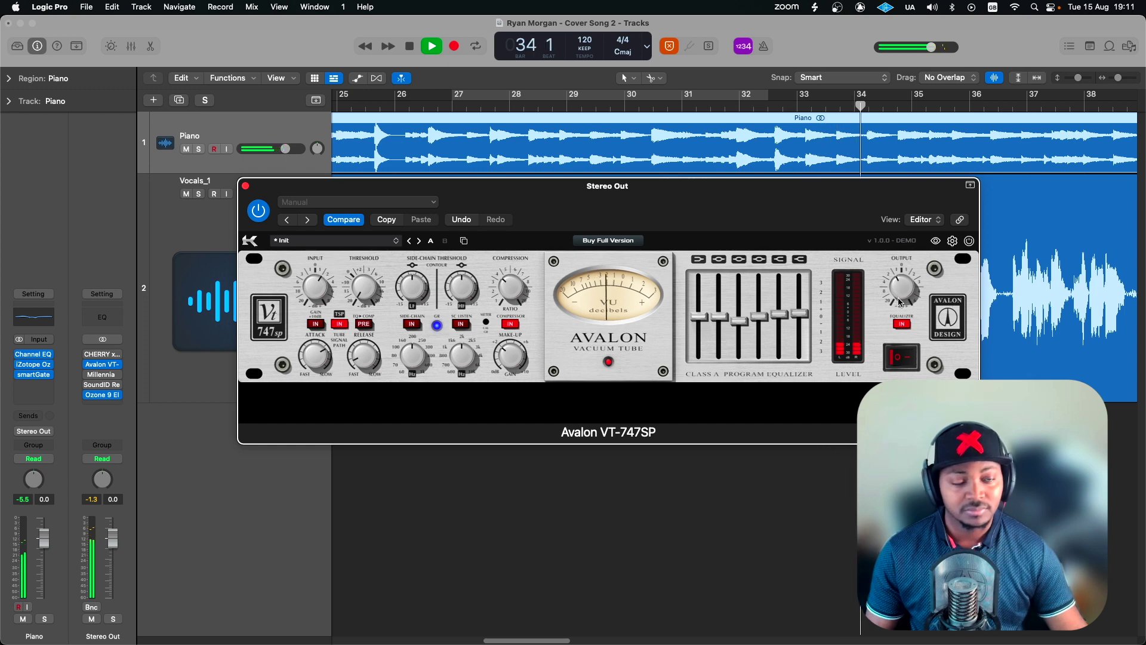
left_click(258, 211)
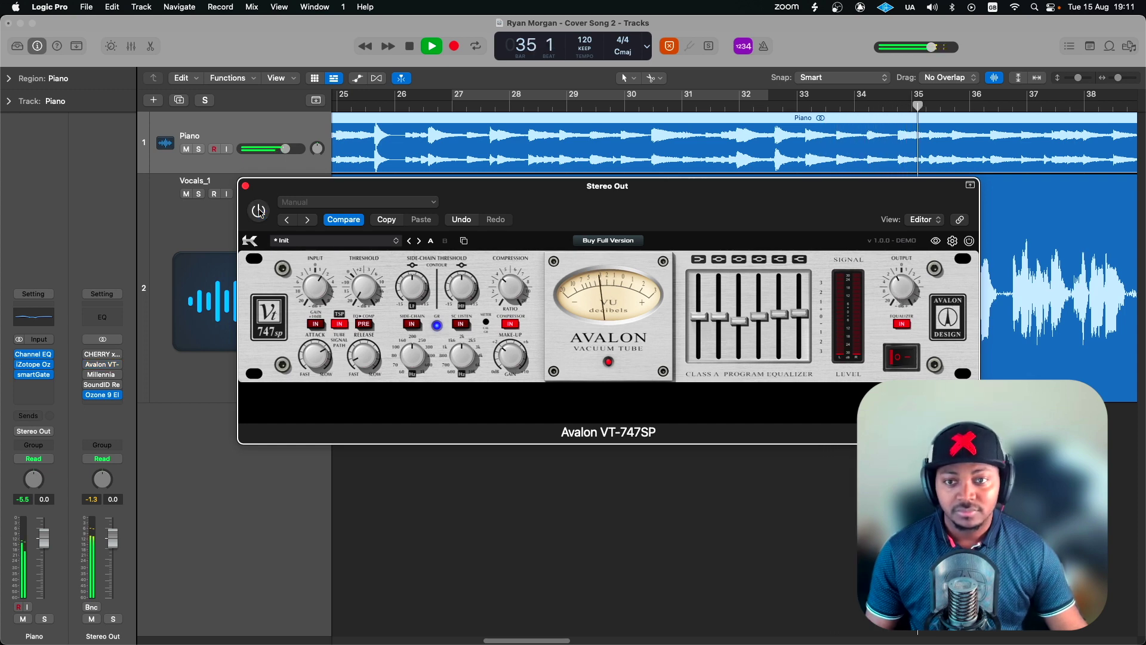
left_click(258, 210)
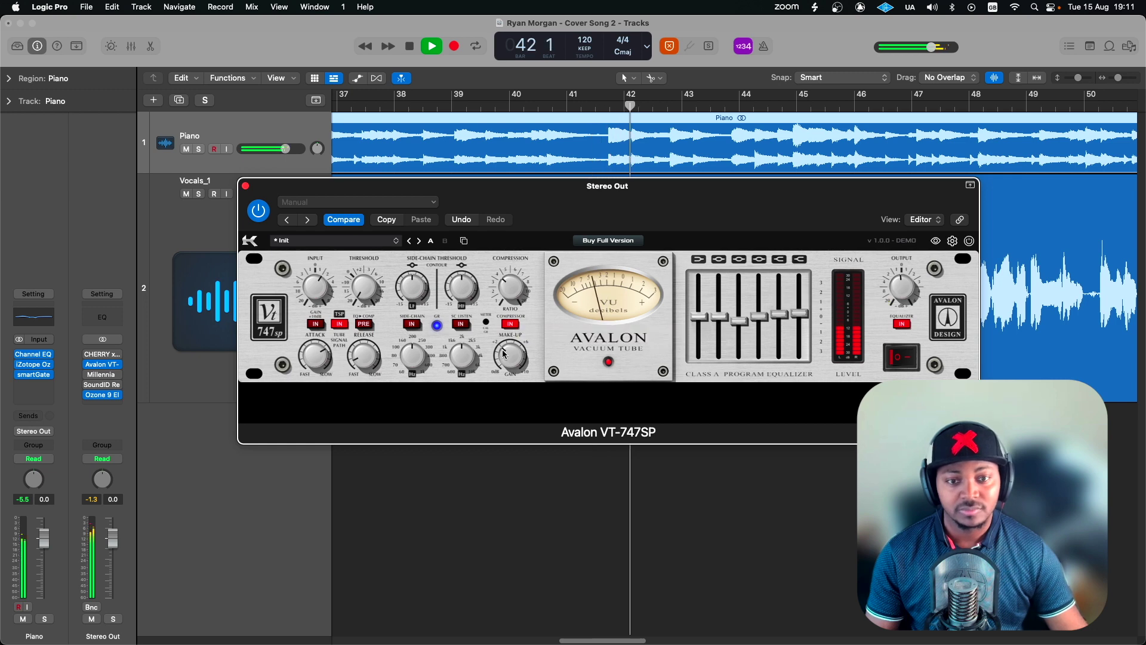
Step: Stop, resume playback from bar 42, and A/B the Avalon once more, leaving it enabled
key("space")
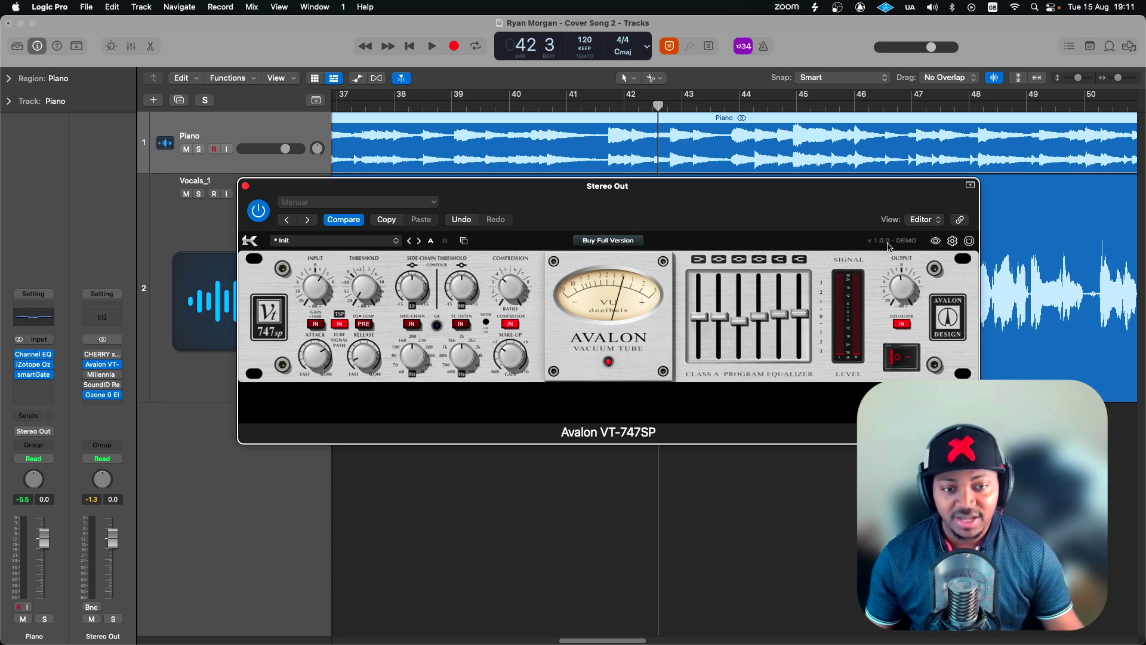
key("space")
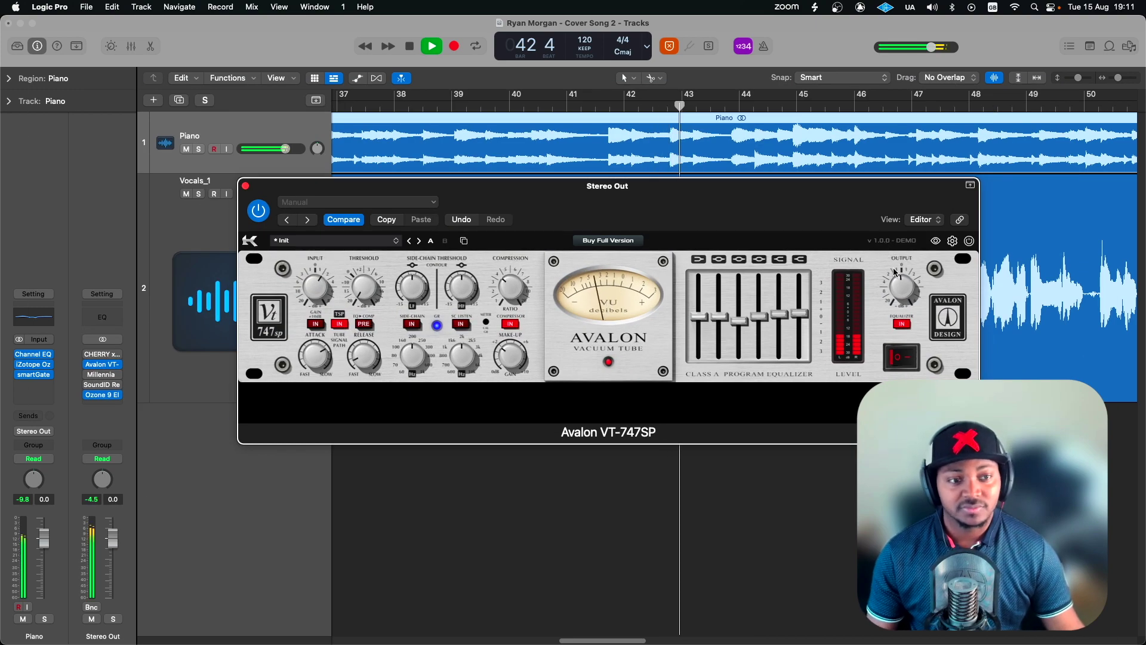
left_click(260, 216)
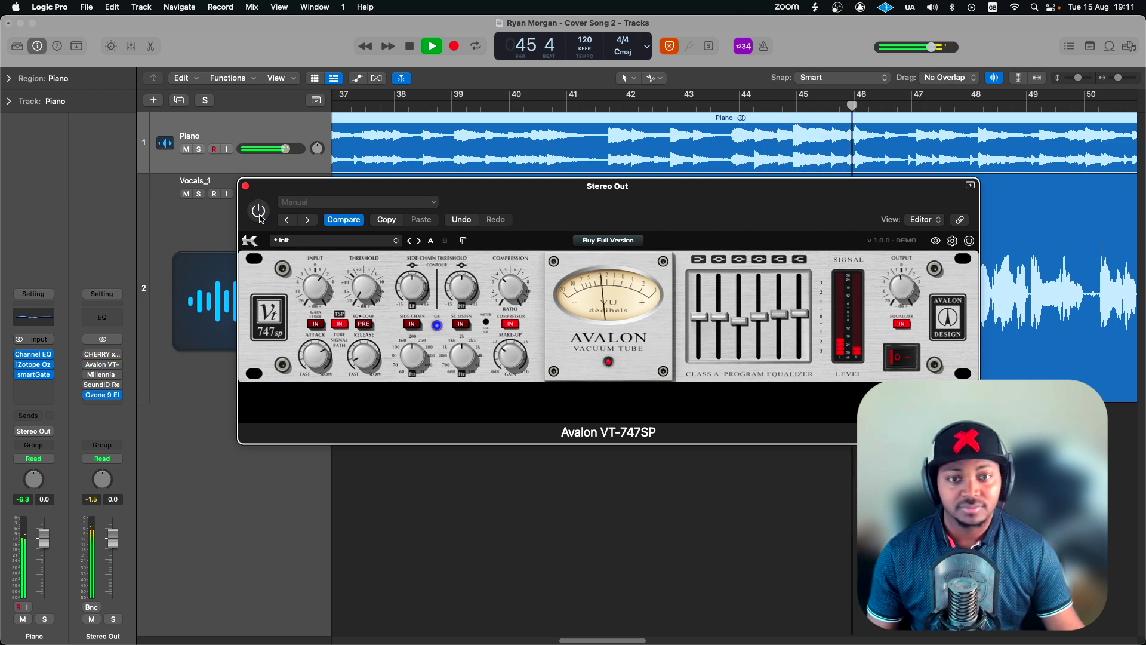
left_click(259, 212)
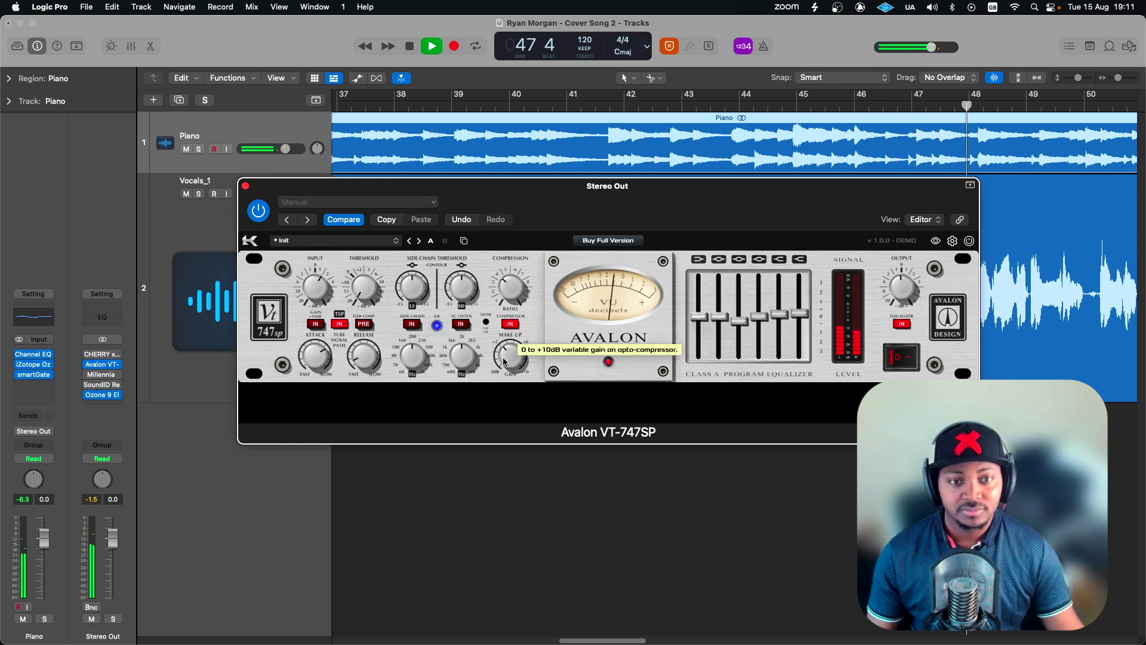
Step: Engage the Avalon's six-band EQ and boost bands 4 and 5 slightly
left_click(902, 325)
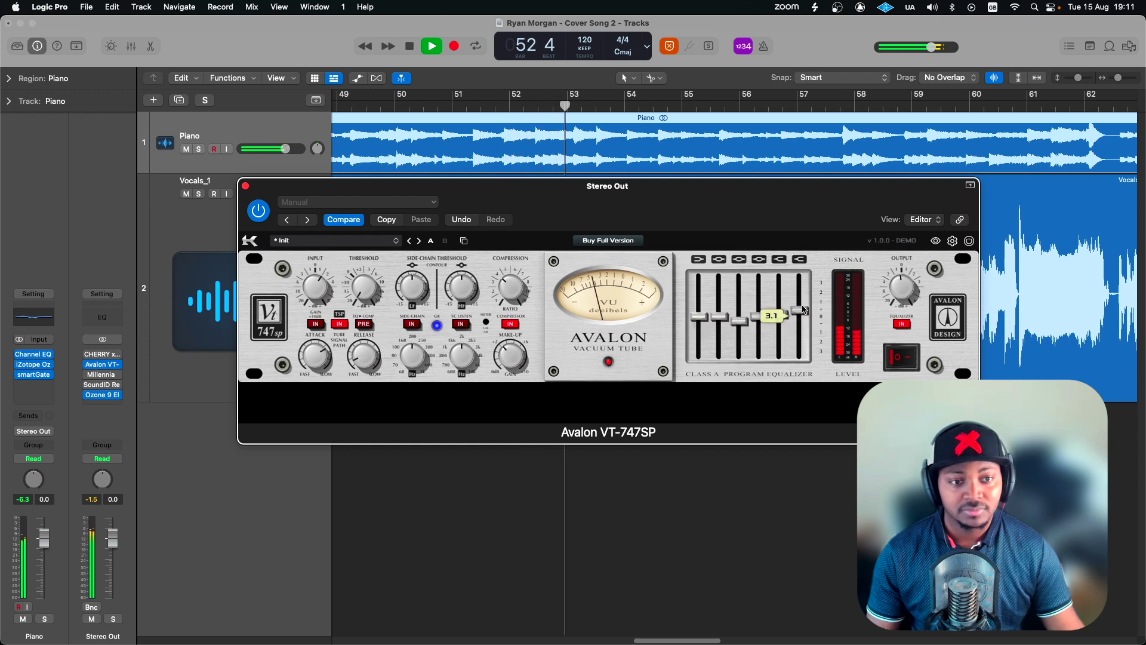
left_click_drag(778, 314, 719, 321)
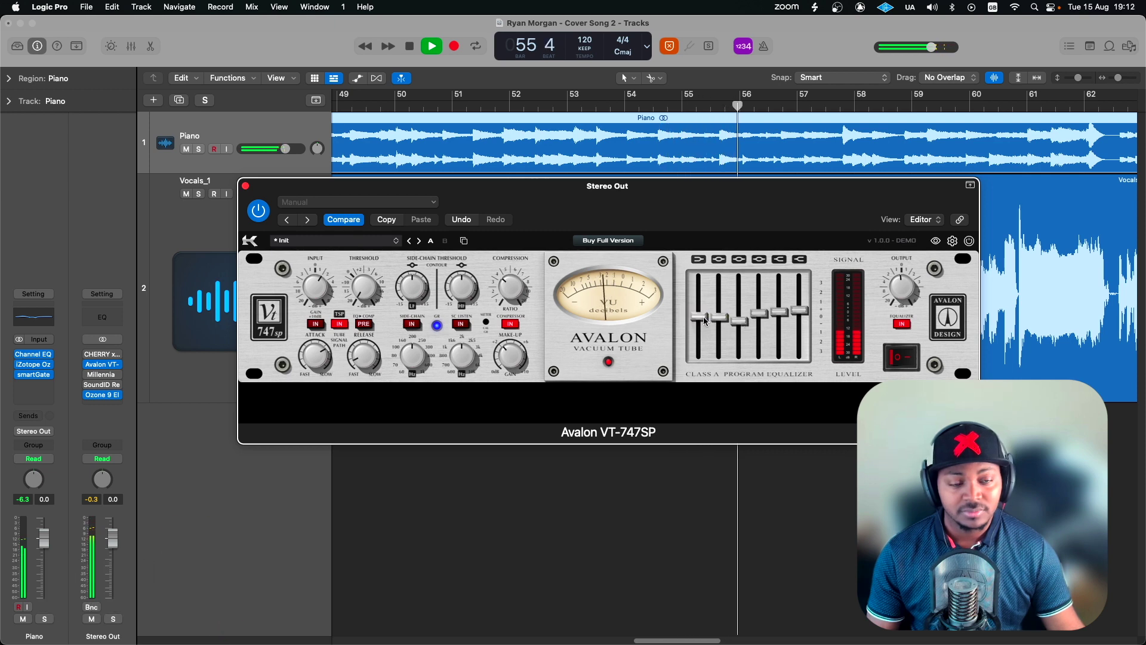
mouse_move(703, 315)
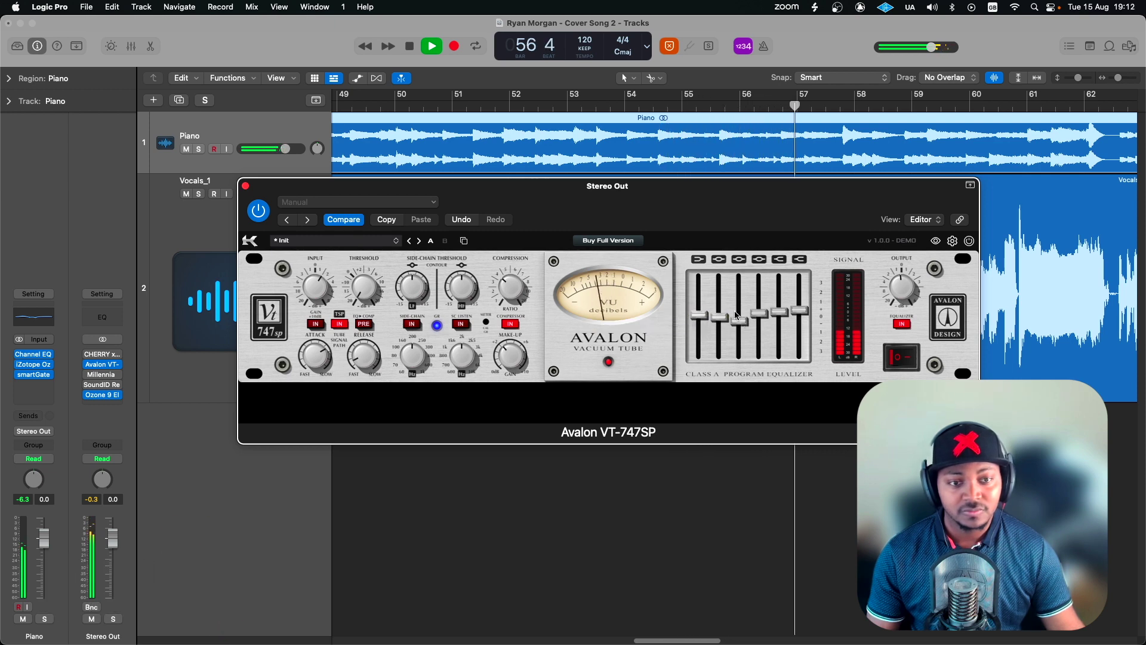
Step: Bypass and re-enable the Avalon twice to compare it with the dry mix
left_click(258, 212)
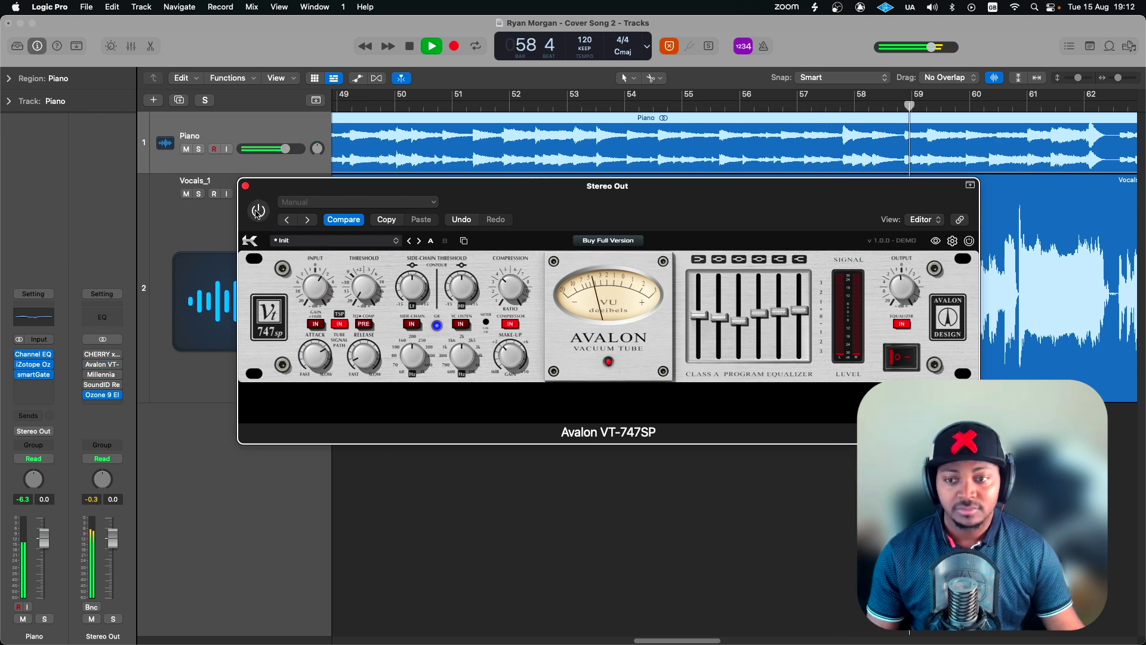
left_click(258, 212)
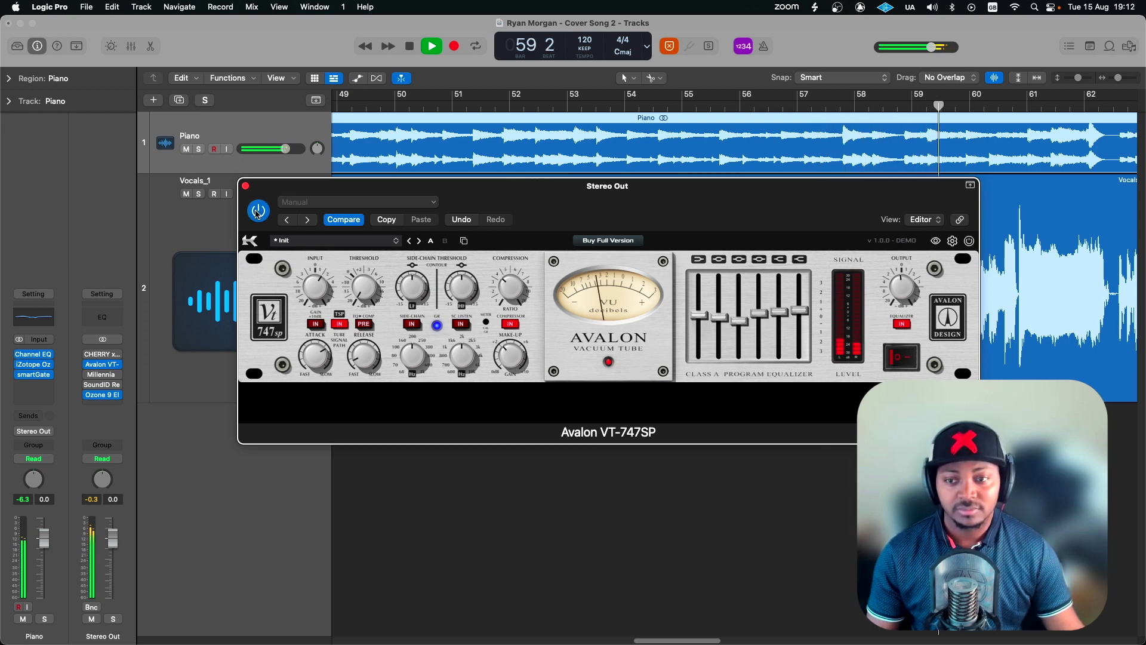
left_click(91, 387)
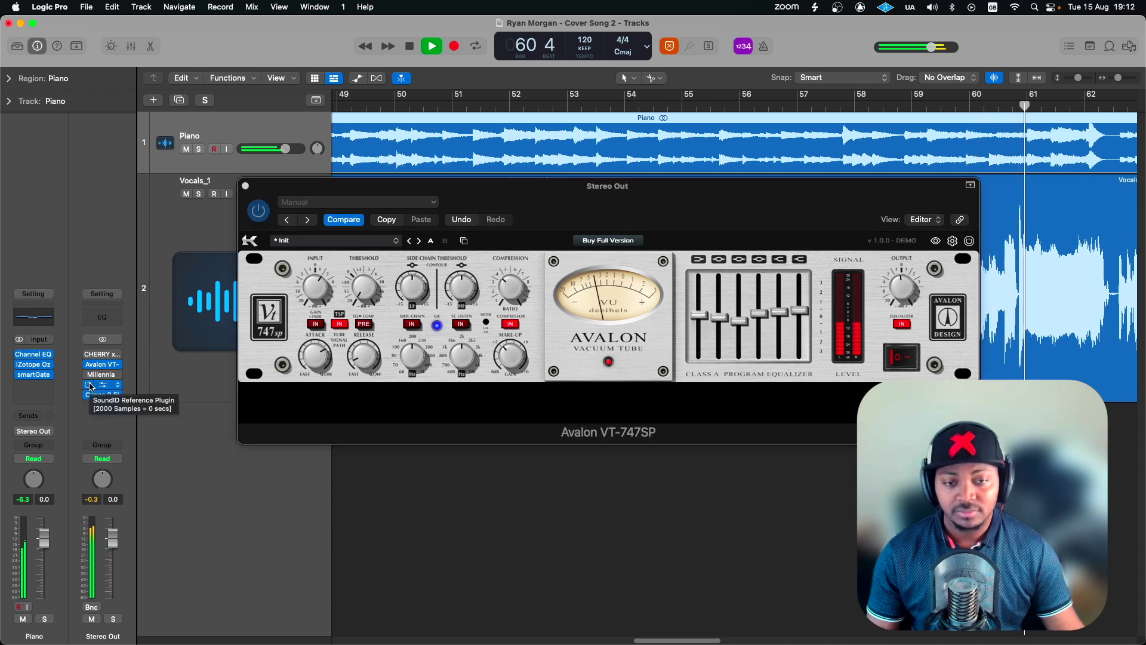
left_click(89, 364)
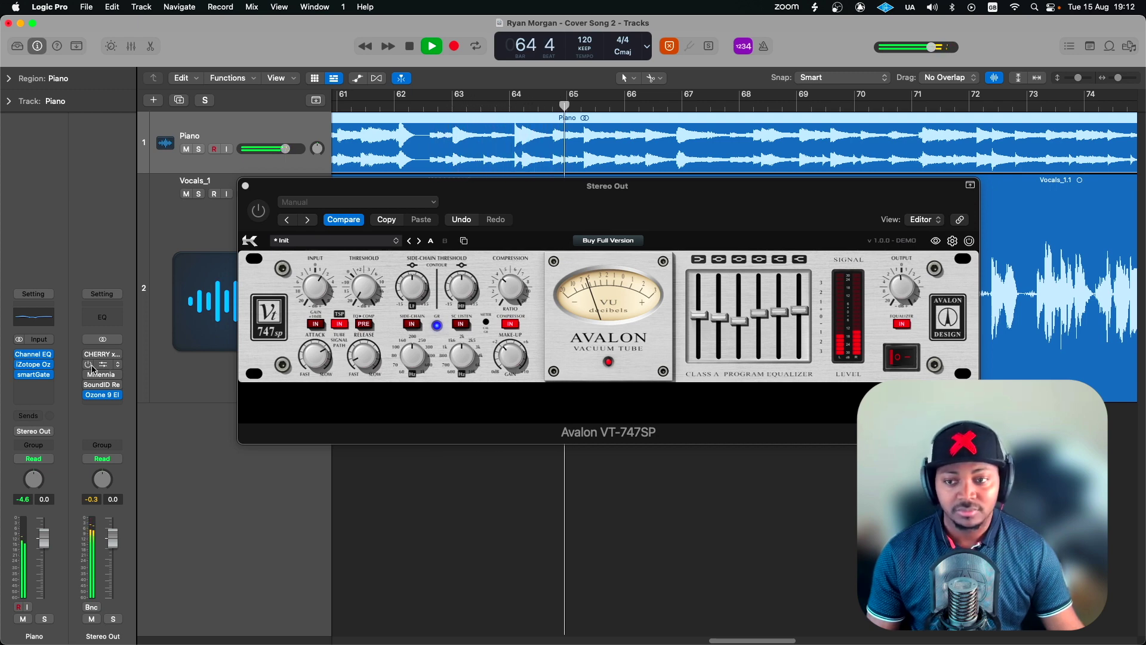
left_click(91, 366)
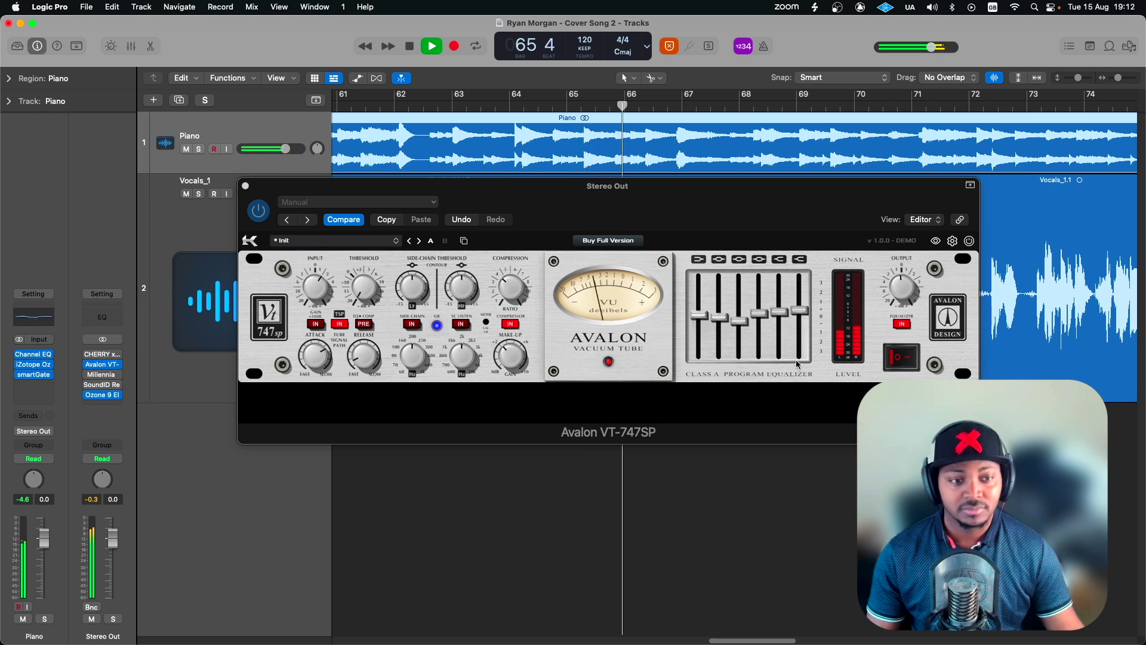
Step: With the Avalon powered down, lower the 5 kHz shelf slightly, then power it on
left_click(897, 288)
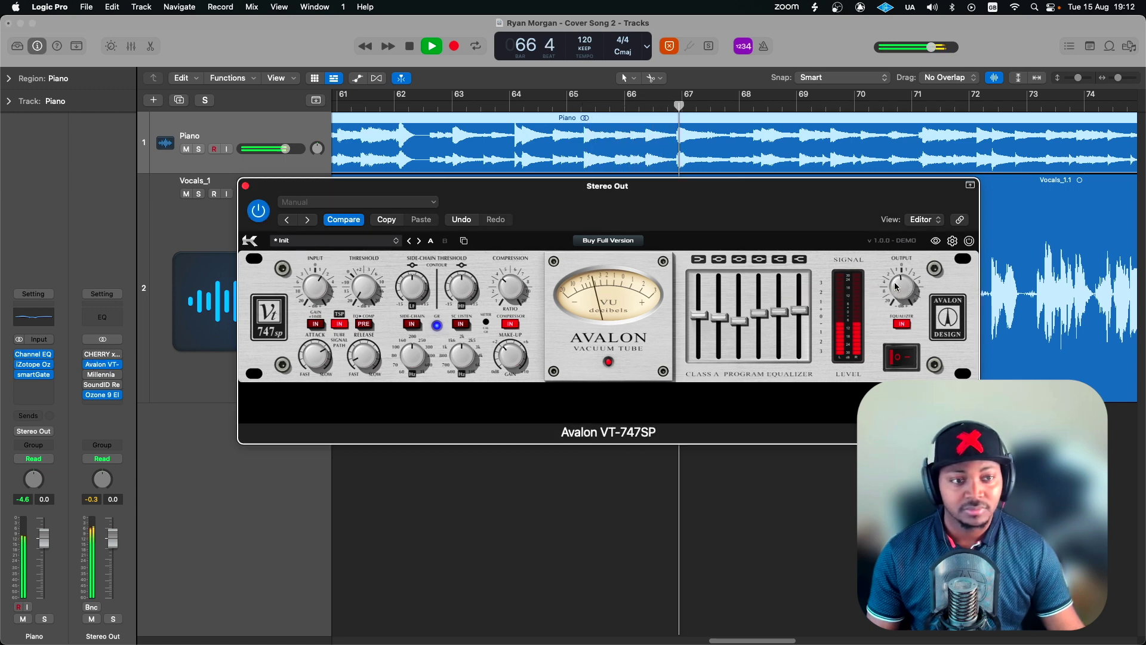
left_click(893, 358)
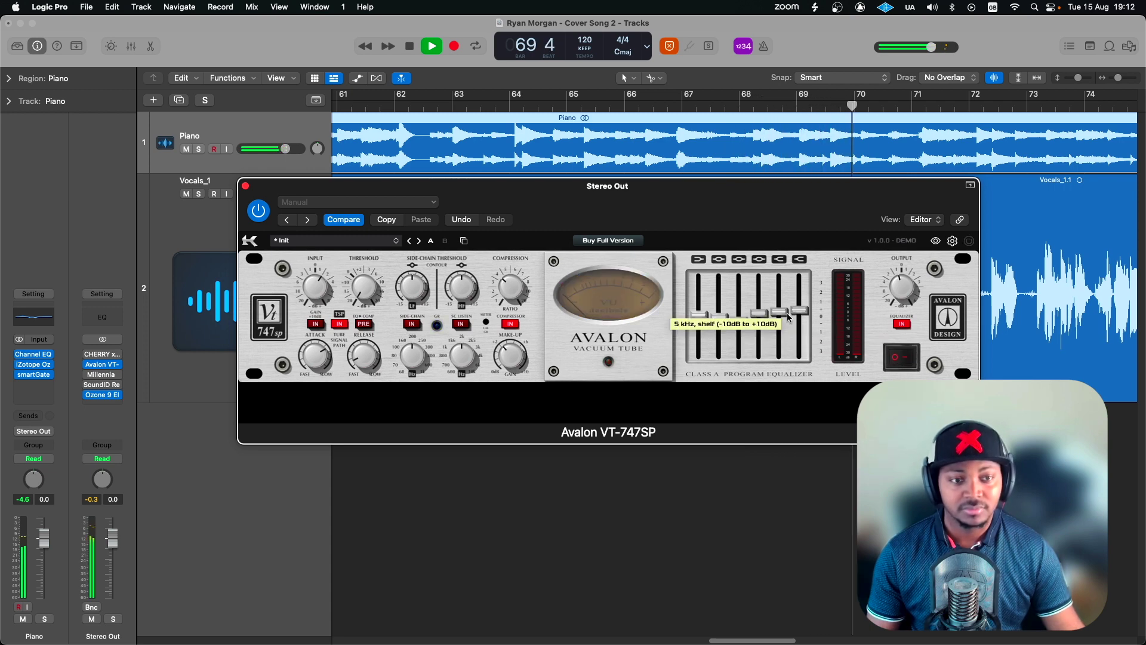
left_click_drag(787, 312, 787, 315)
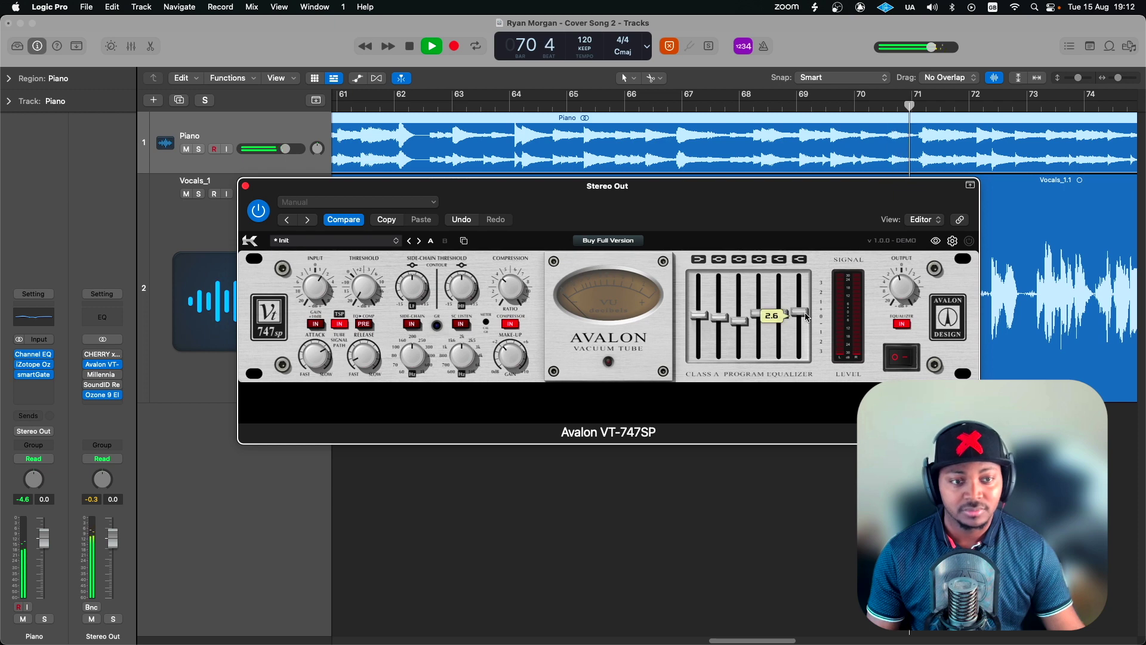
left_click(905, 356)
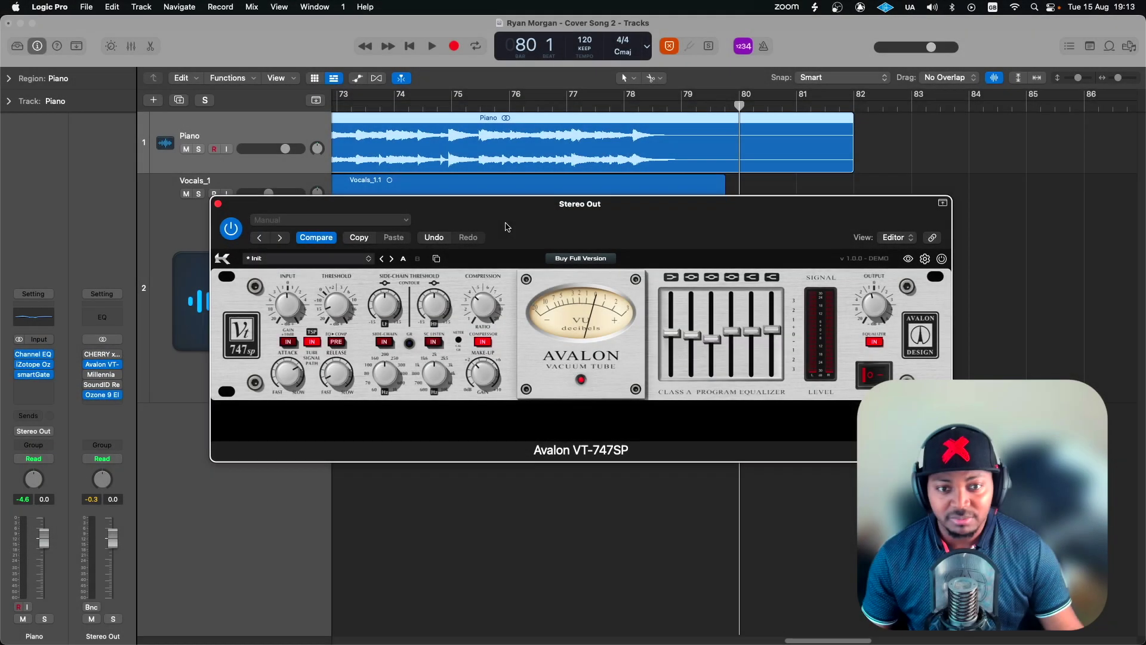
Step: Drag the Avalon window well to the left, then fine-tune its height
left_click_drag(510, 204, 450, 204)
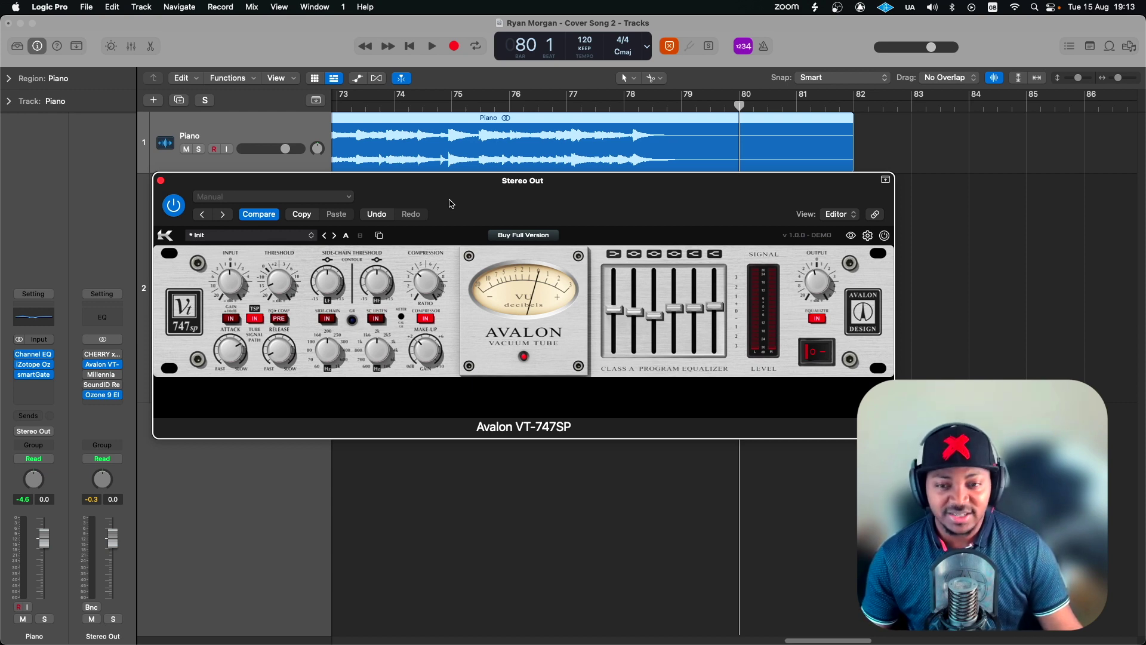
left_click_drag(450, 204, 439, 197)
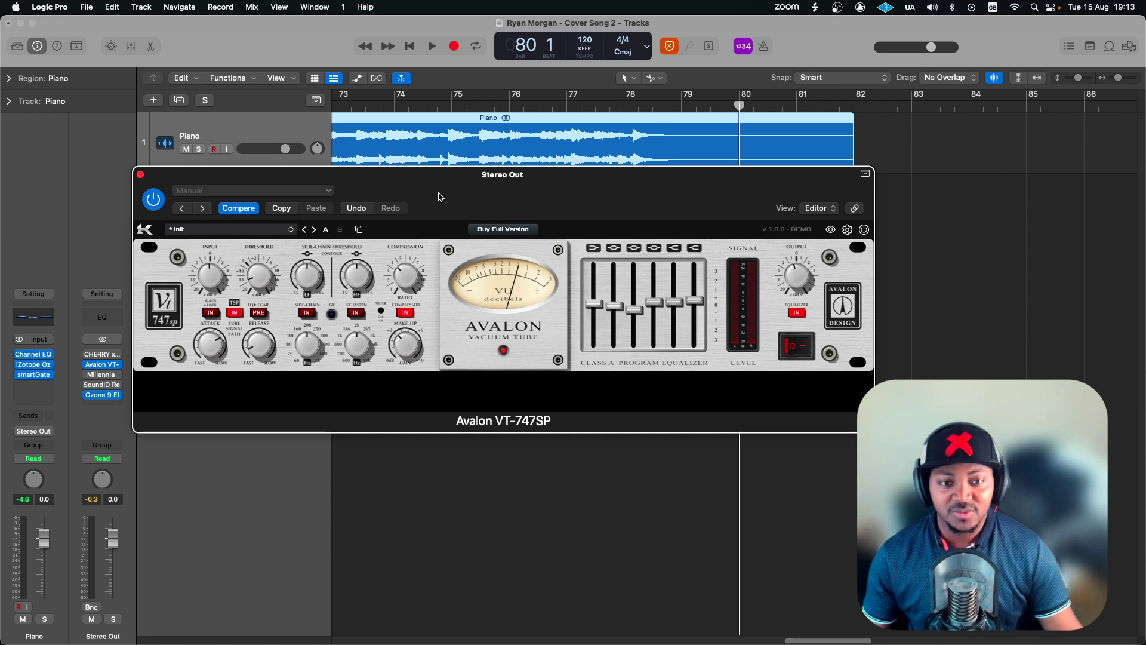
left_click_drag(488, 181, 455, 175)
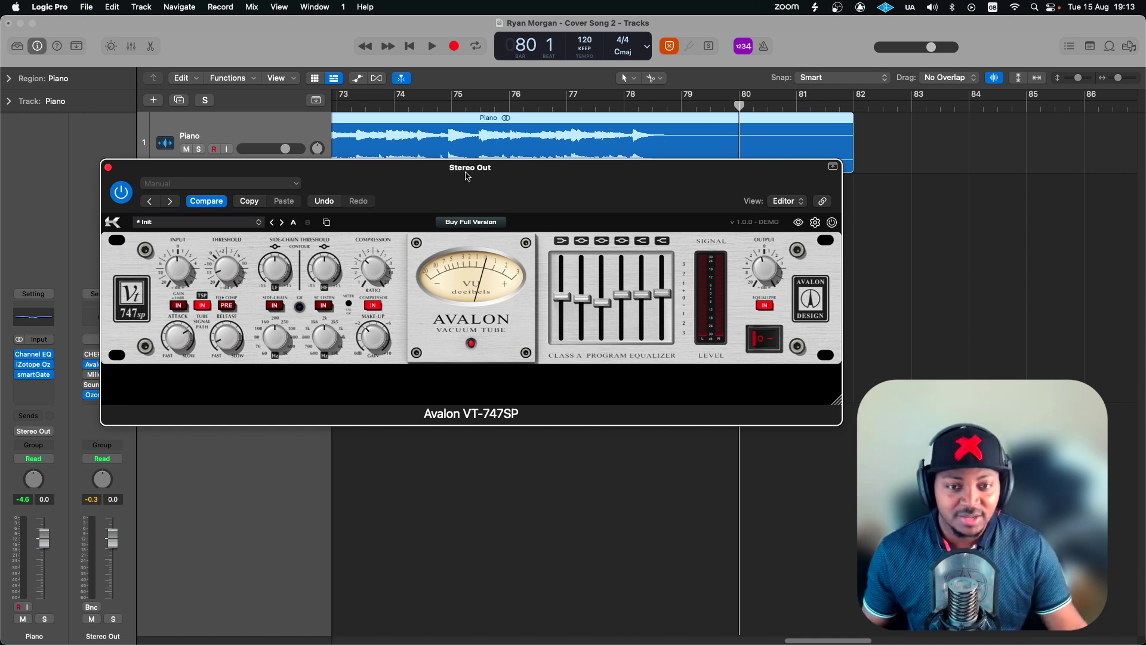
left_click_drag(486, 180, 473, 161)
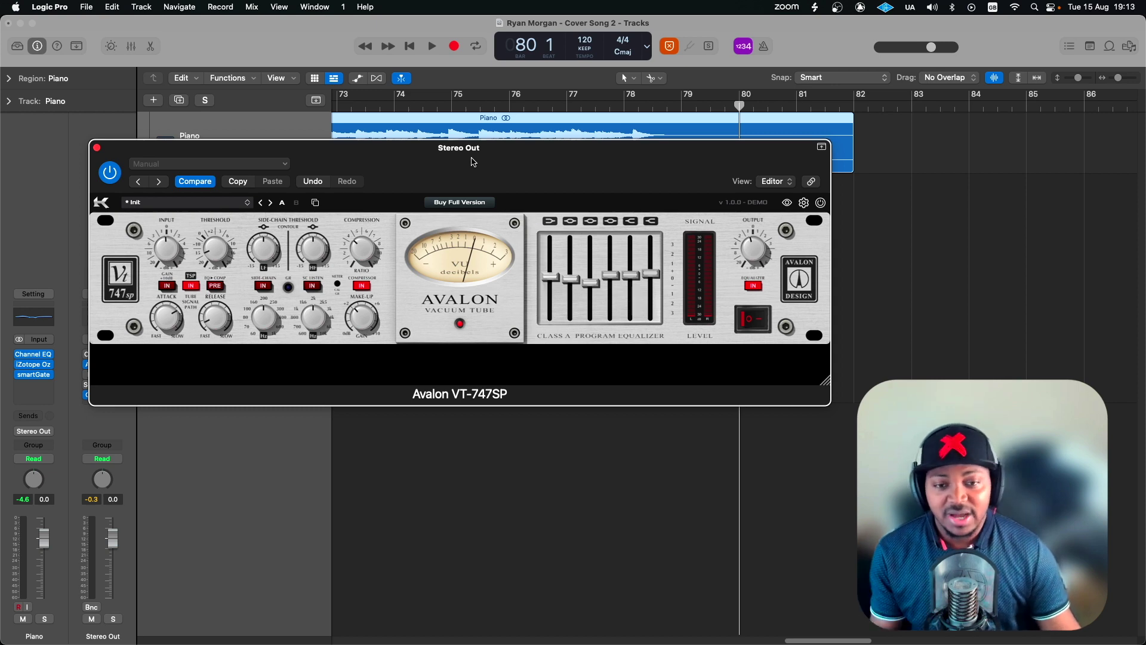
left_click_drag(481, 175, 478, 185)
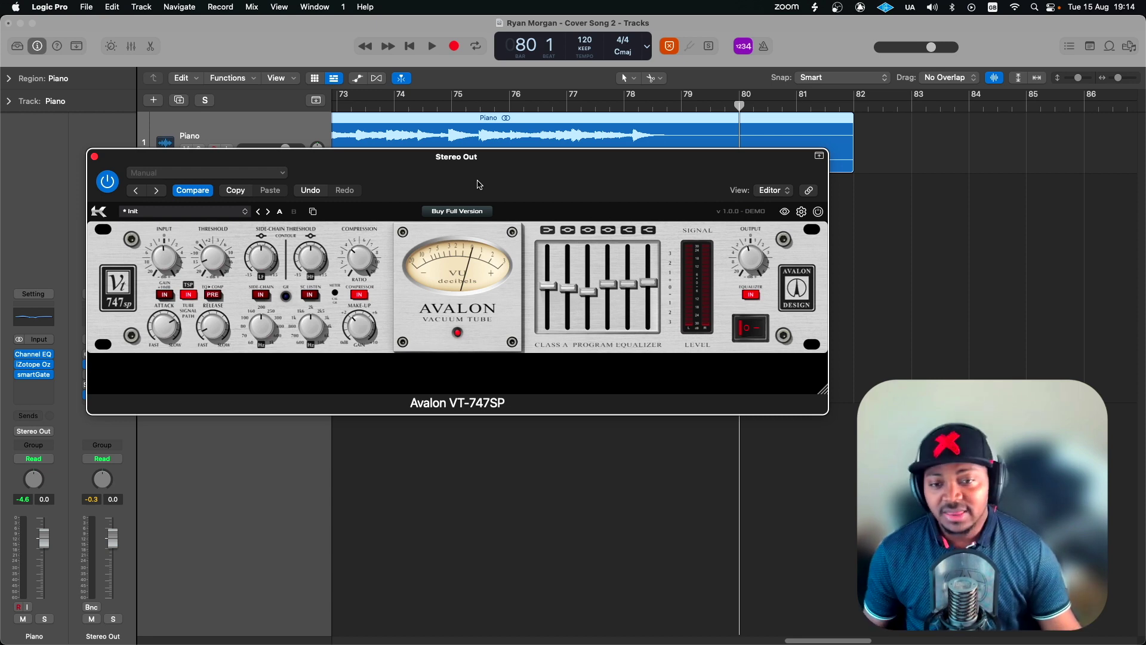
left_click_drag(487, 183, 483, 179)
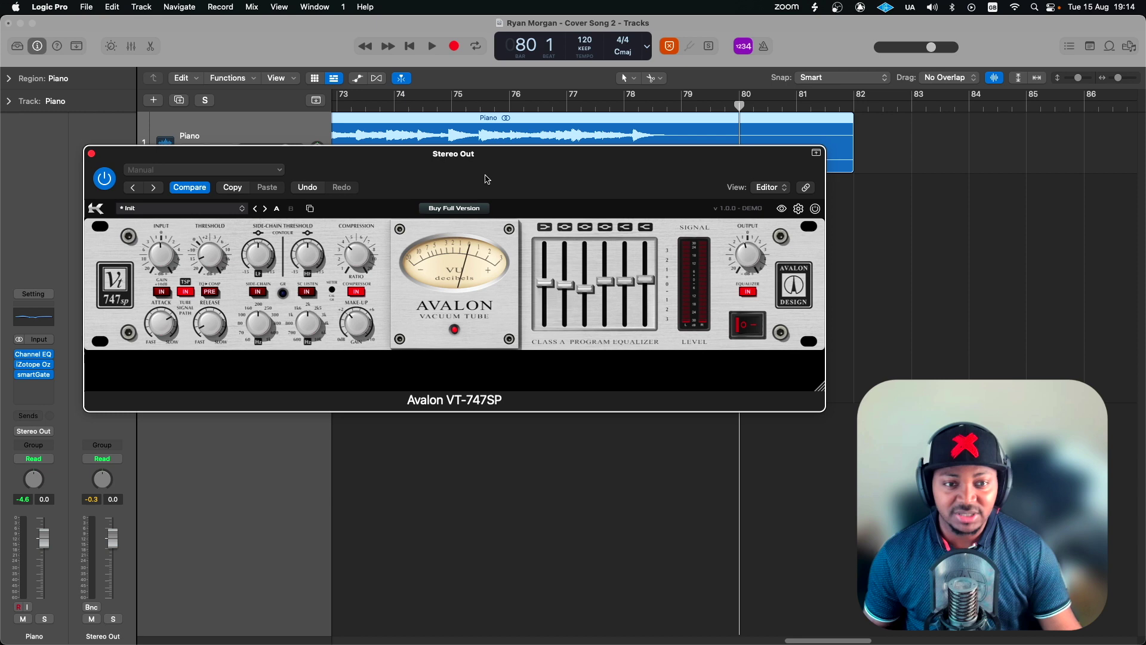
left_click_drag(486, 180, 488, 175)
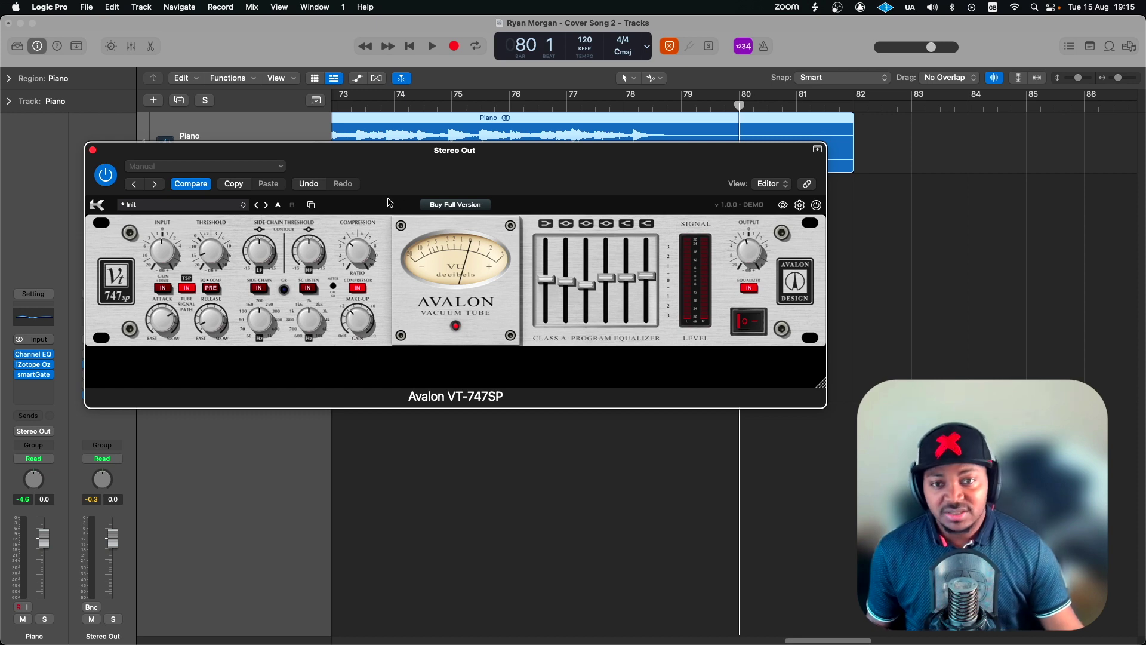
Step: Move the plugin window off the Stereo Out inserts and enable the Side-Chain IN spectral EQ
left_click_drag(391, 176, 395, 220)
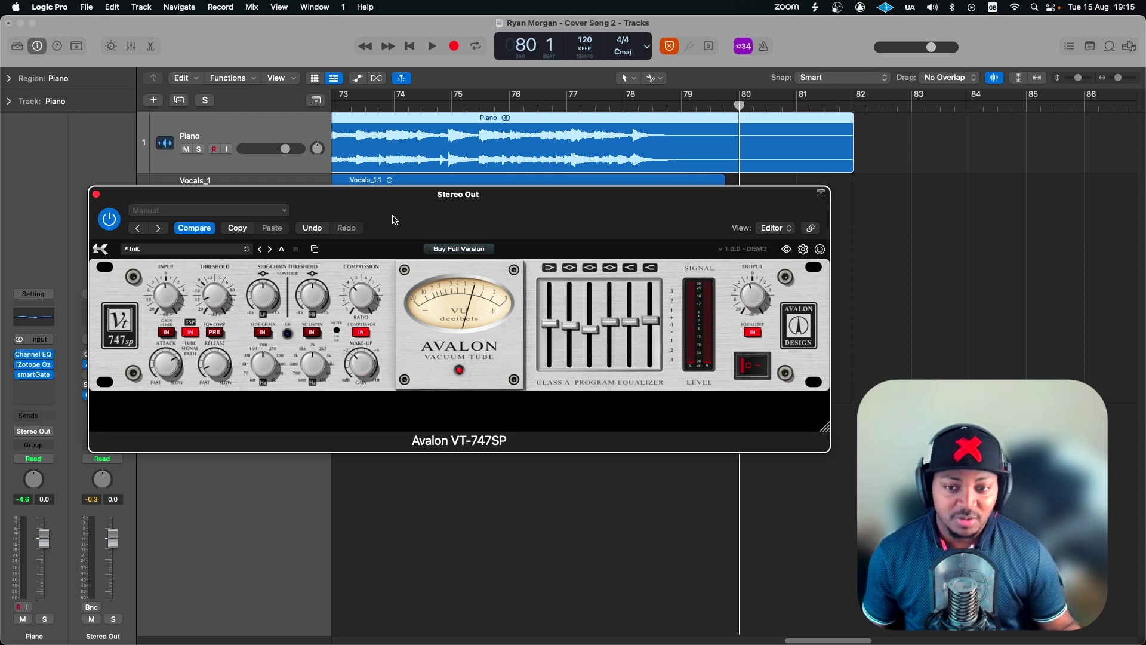
left_click_drag(440, 225, 471, 199)
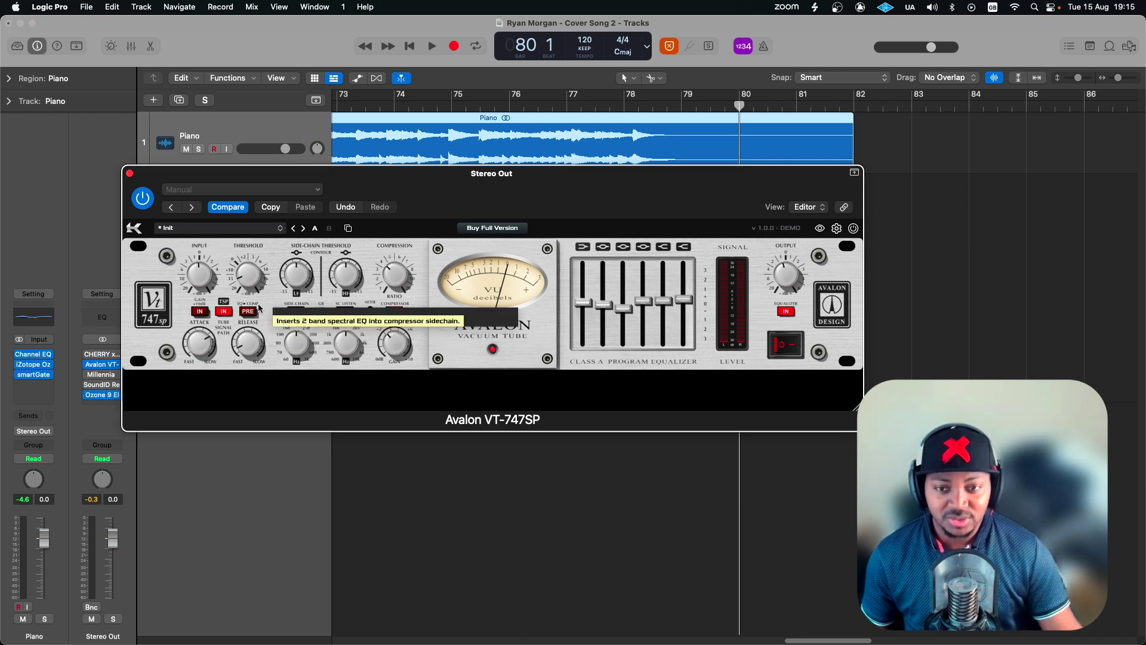
left_click(299, 310)
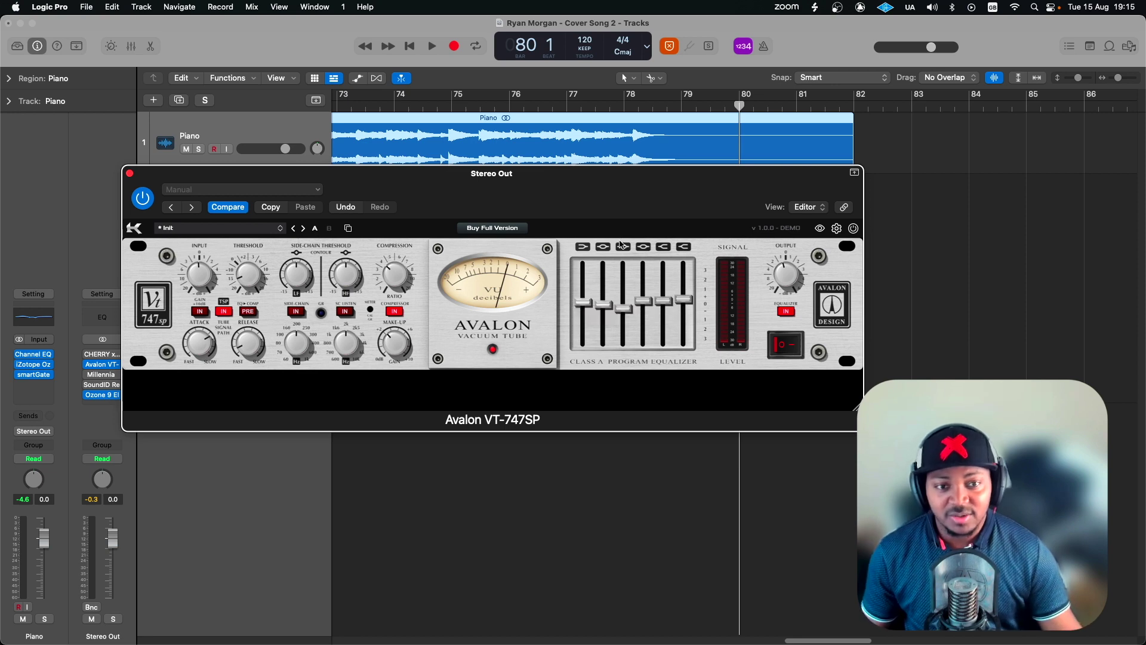
left_click_drag(607, 212, 587, 201)
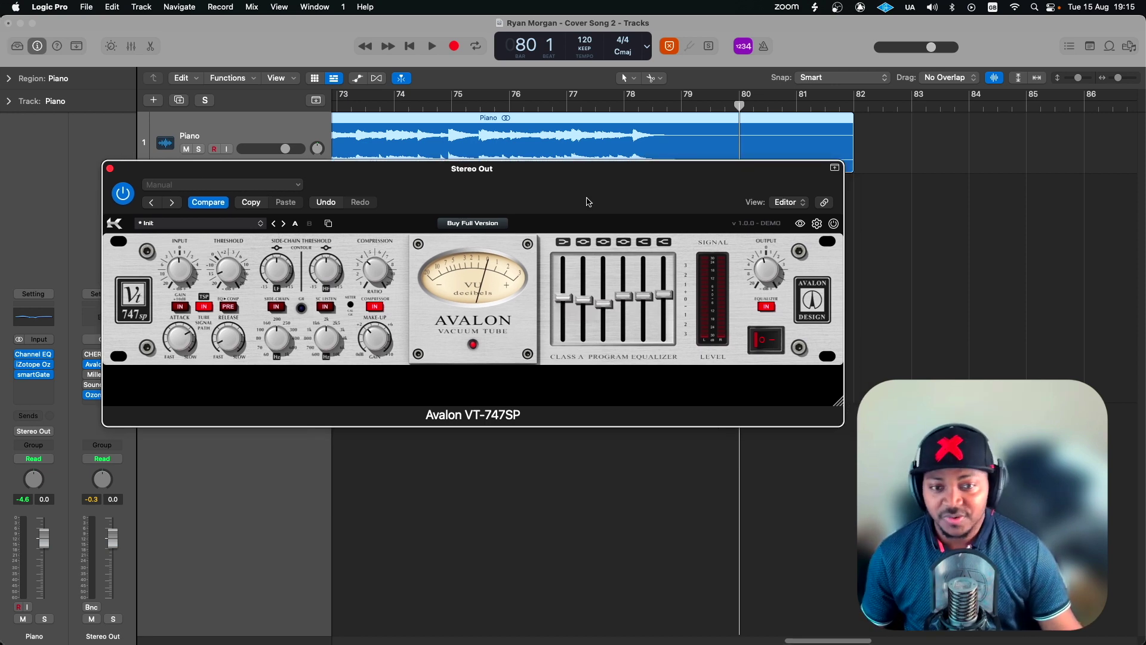